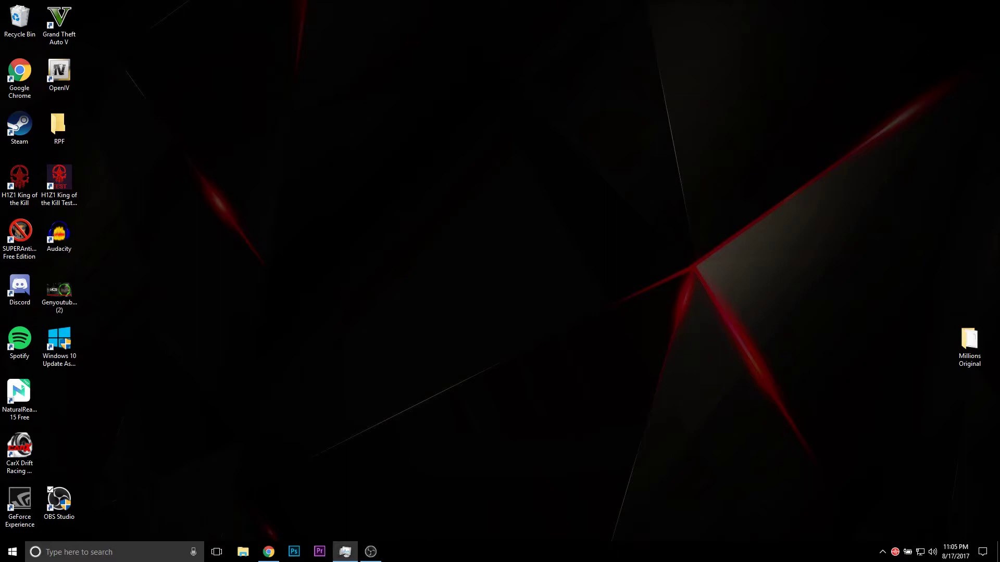
Move Task Manager around the screen after checking disk usage near 50%, then minimize it
left_click_drag(215, 130, 527, 105)
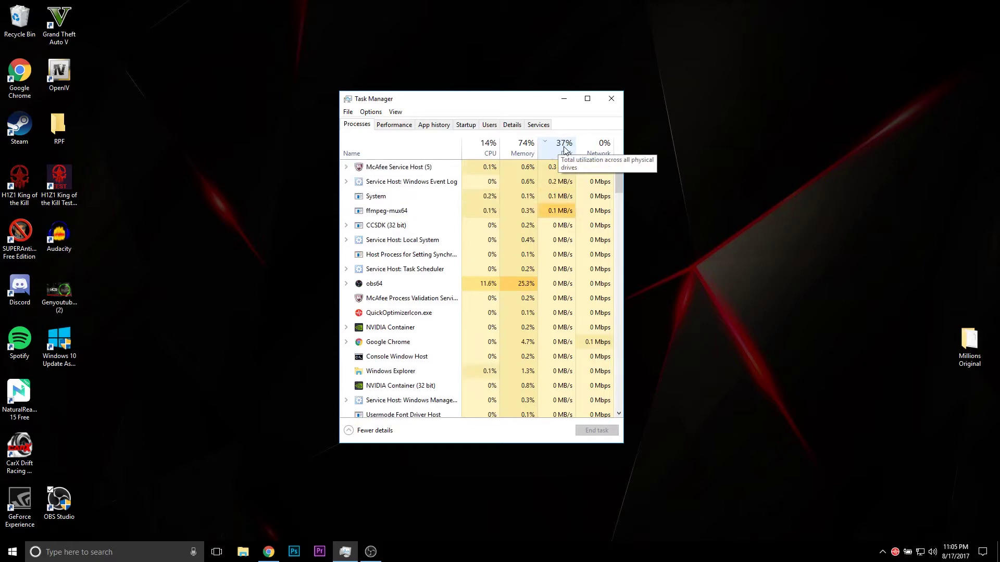
left_click_drag(521, 107, 2, 125)
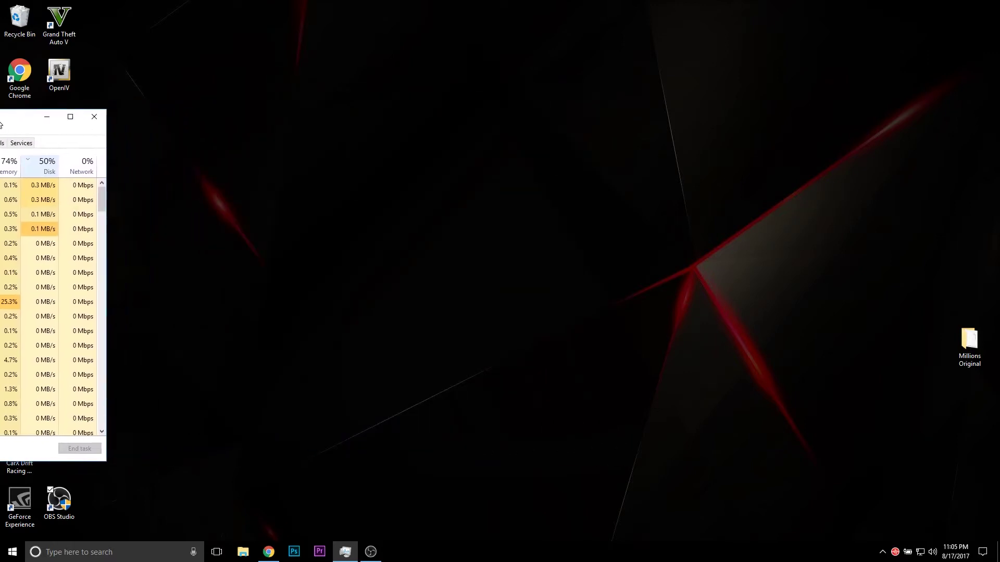
left_click(46, 117)
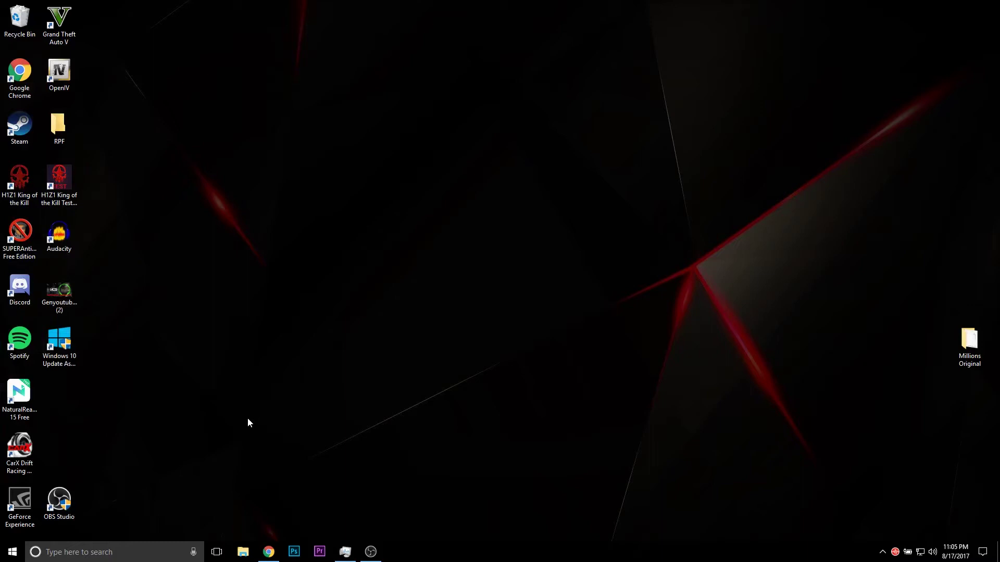
Launch the Services console from the Run dialog with services.msc
key("super+r")
key("BackSpace")
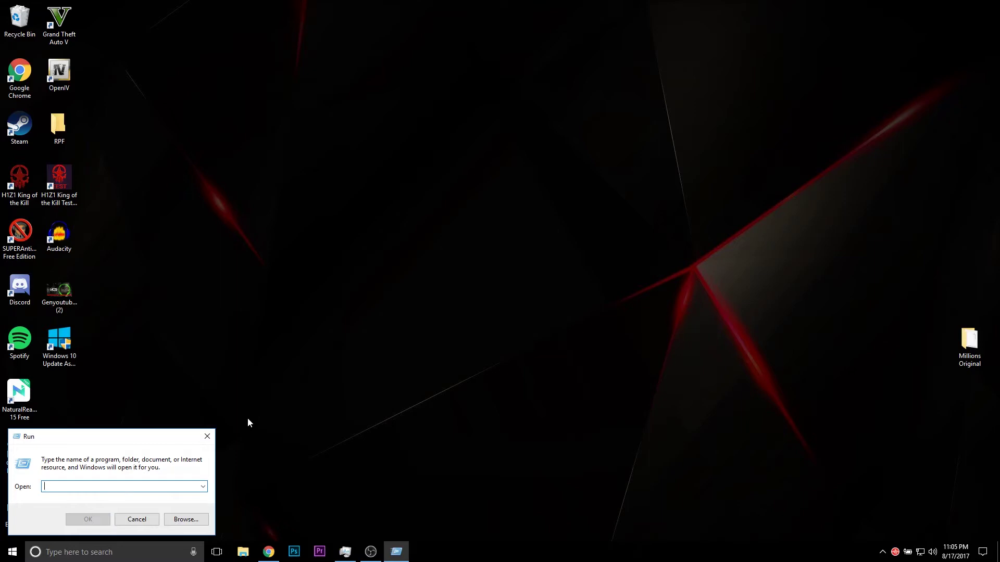
type("services.")
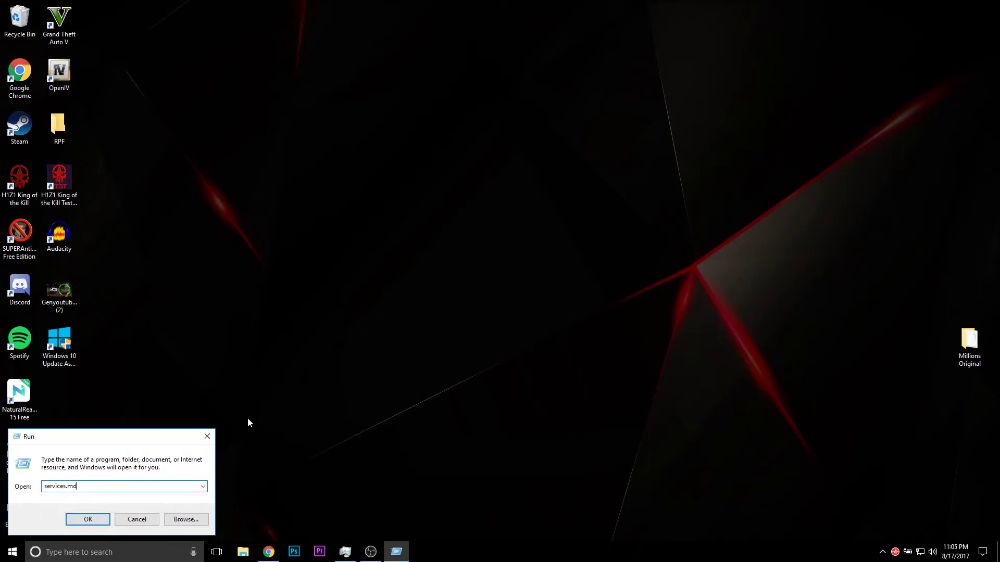
type("msc")
key("Return")
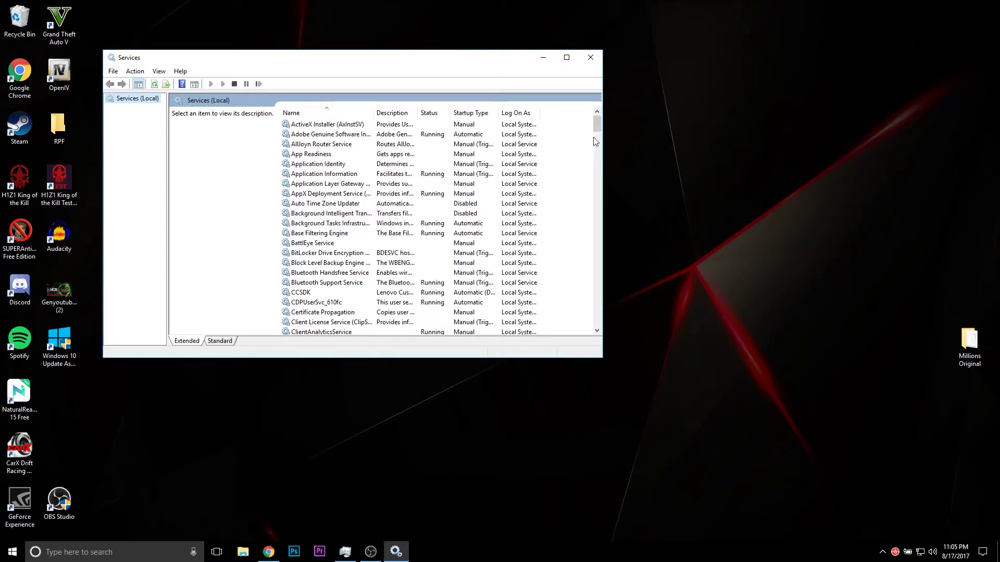
left_click_drag(596, 123, 612, 272)
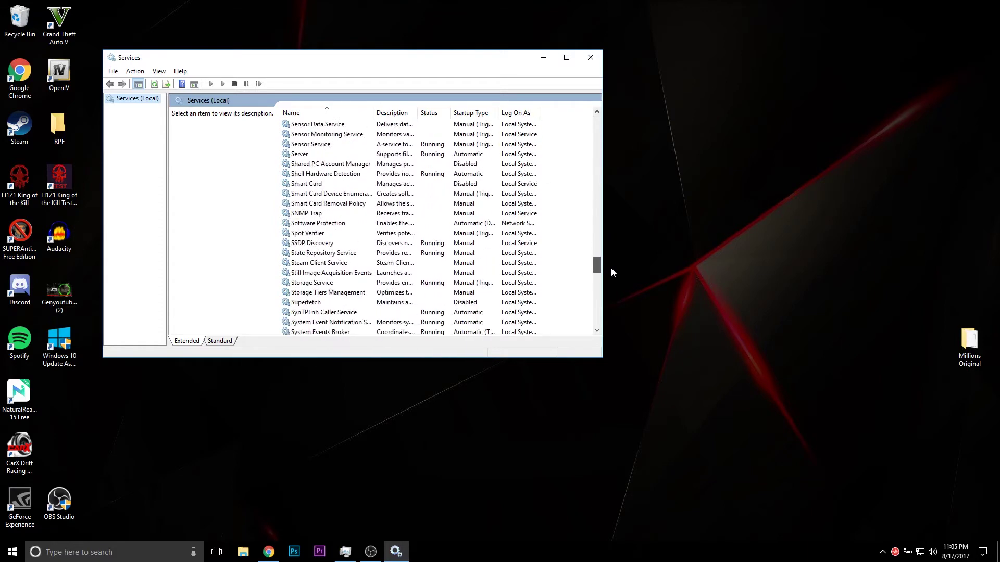
Verify Superfetch and Windows Search show Disabled startup type, then close Services
left_click(313, 305)
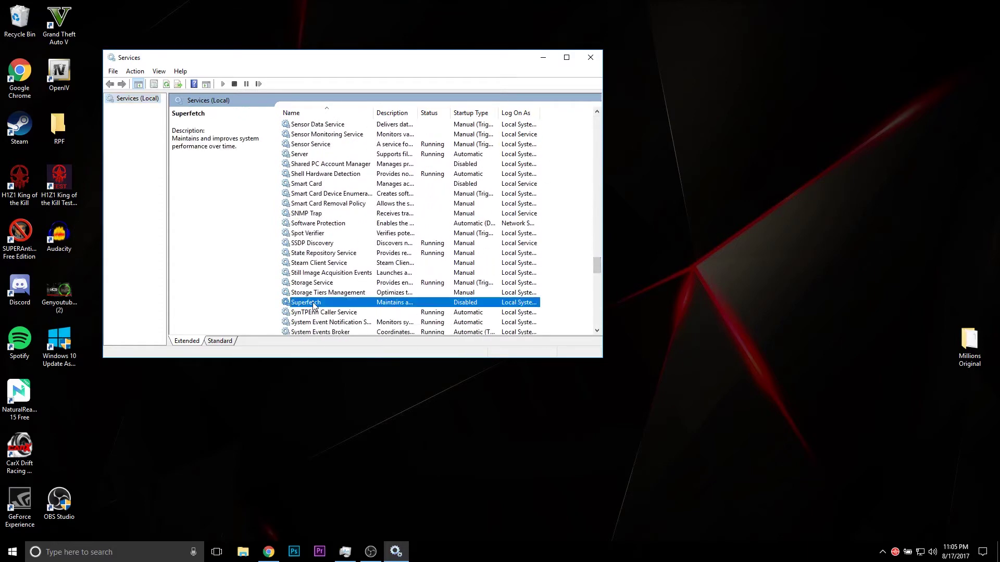
left_click_drag(596, 267, 597, 307)
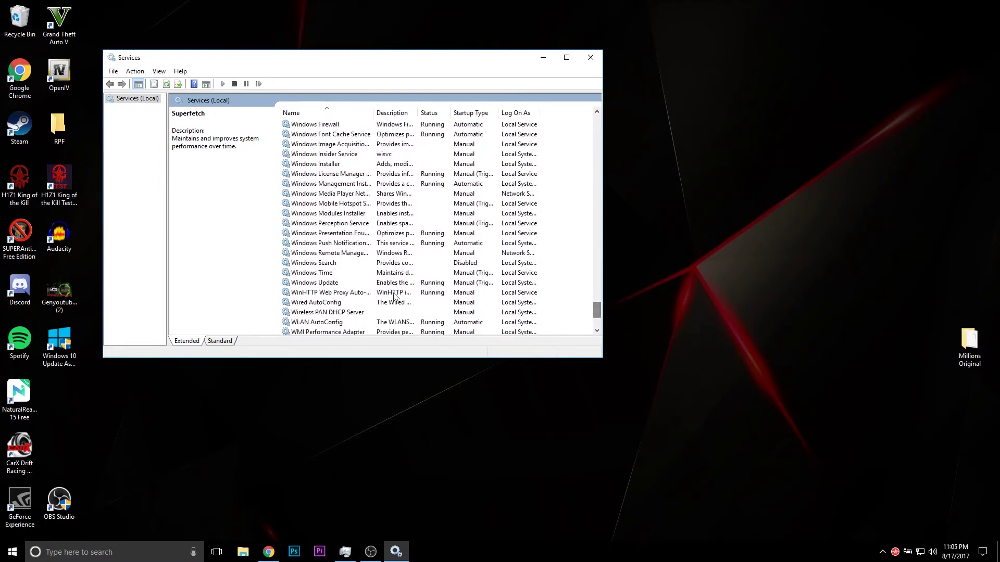
left_click(328, 263)
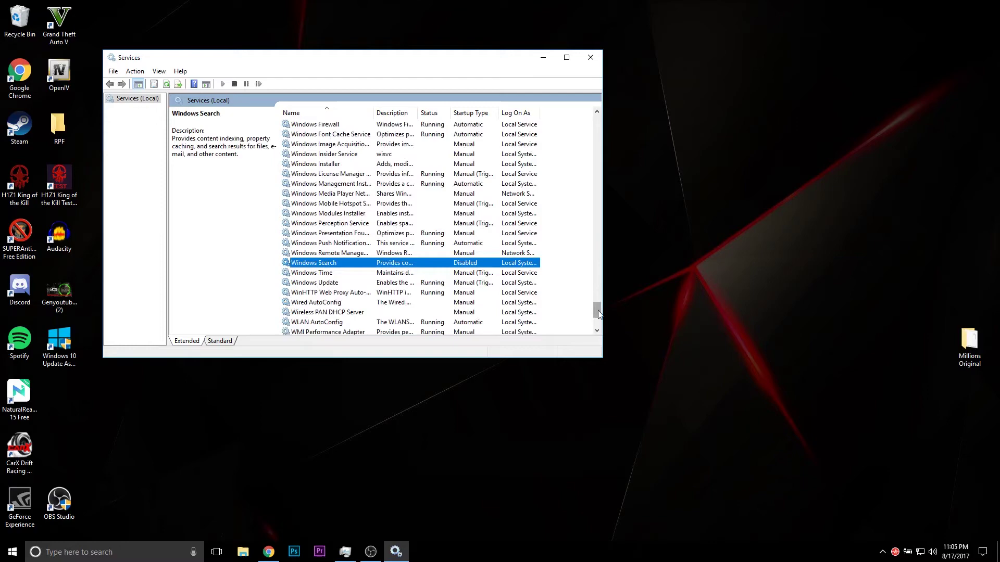
left_click_drag(599, 313, 596, 121)
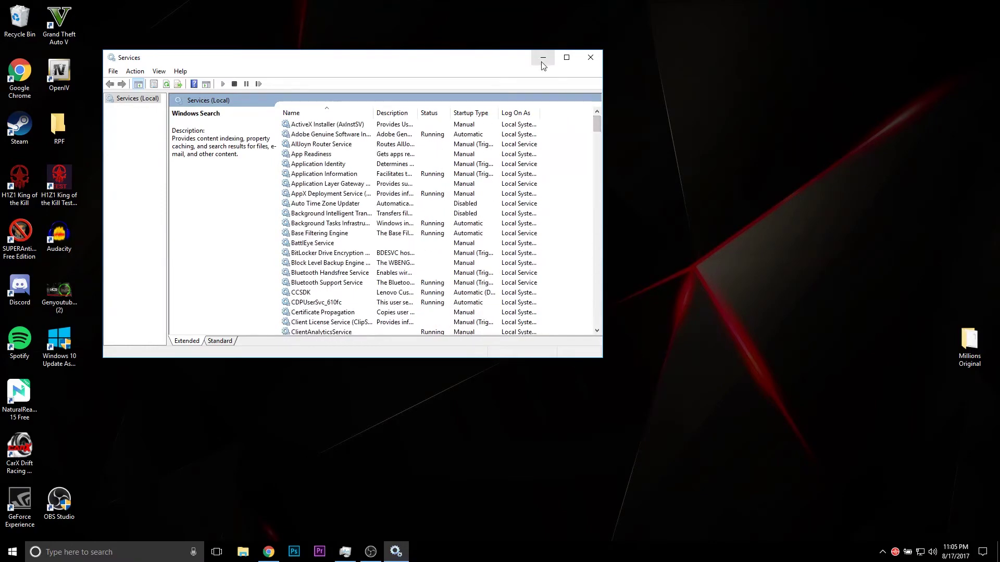
left_click(590, 57)
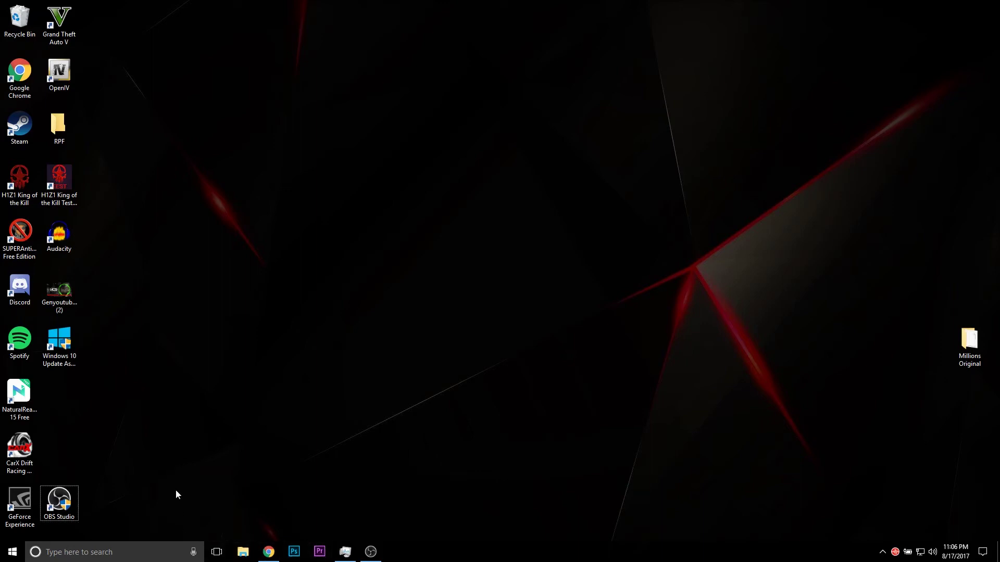
Open the Windows Temp folder from the Run dialog with the temp command
key("super+r")
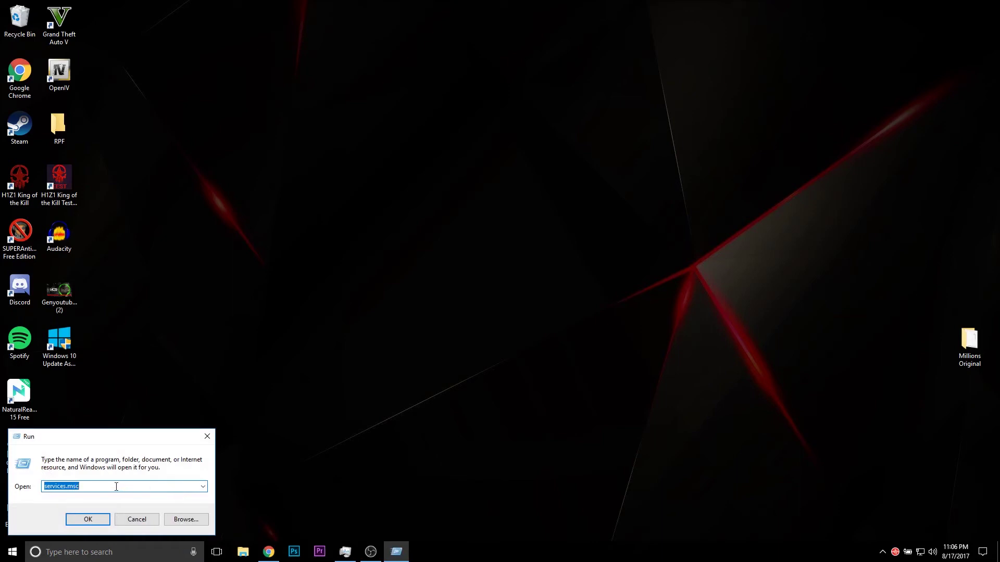
left_click_drag(116, 487, 39, 489)
type("t")
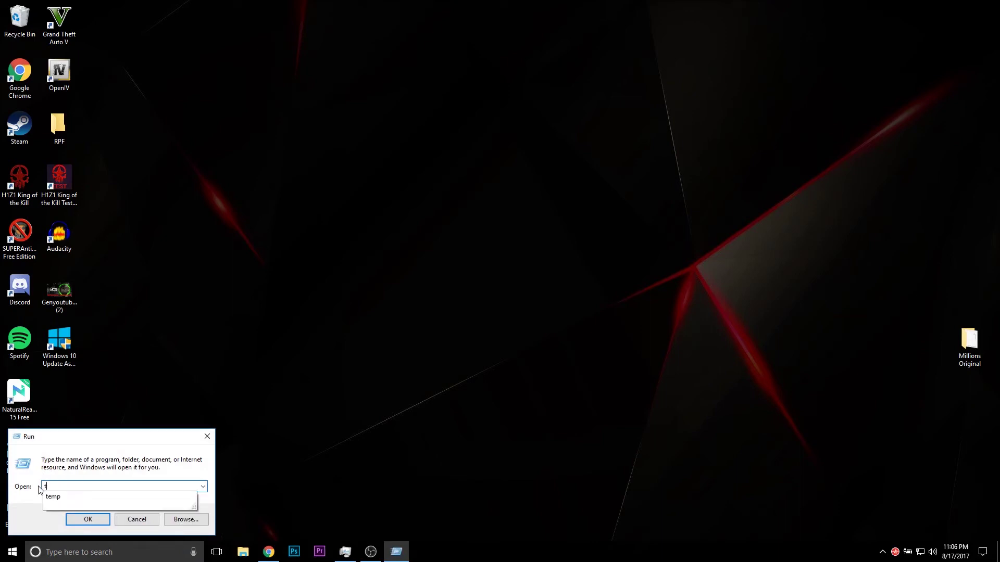
type("emp")
key("Return")
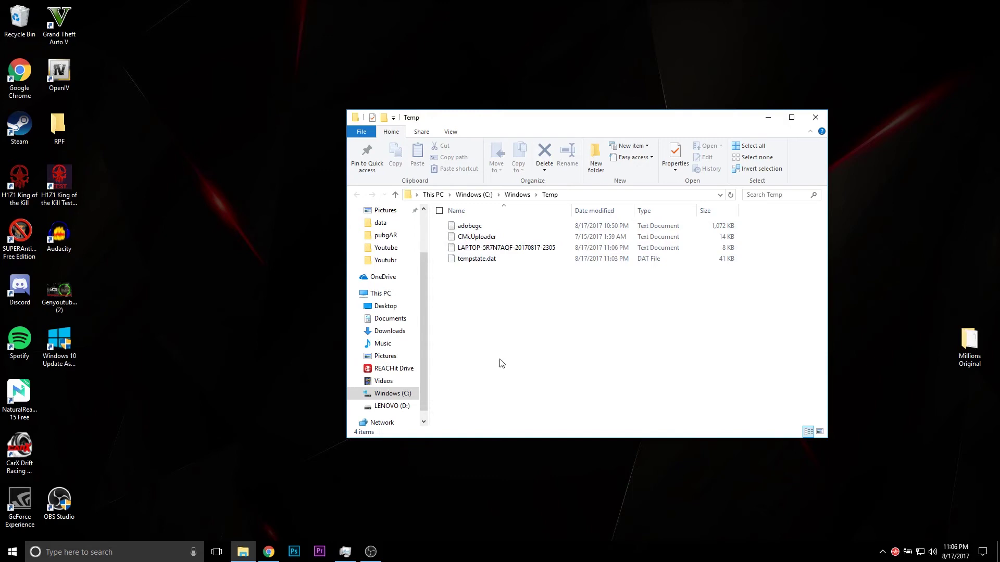
Delete all Temp files, skipping the in-use adobegc and CMcUploader files
key("ctrl+a")
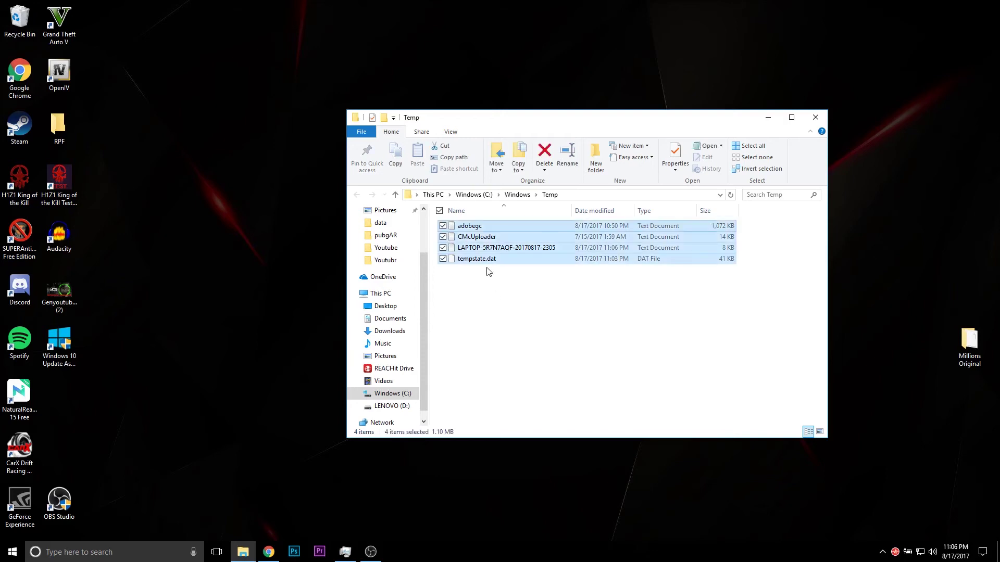
key("Delete")
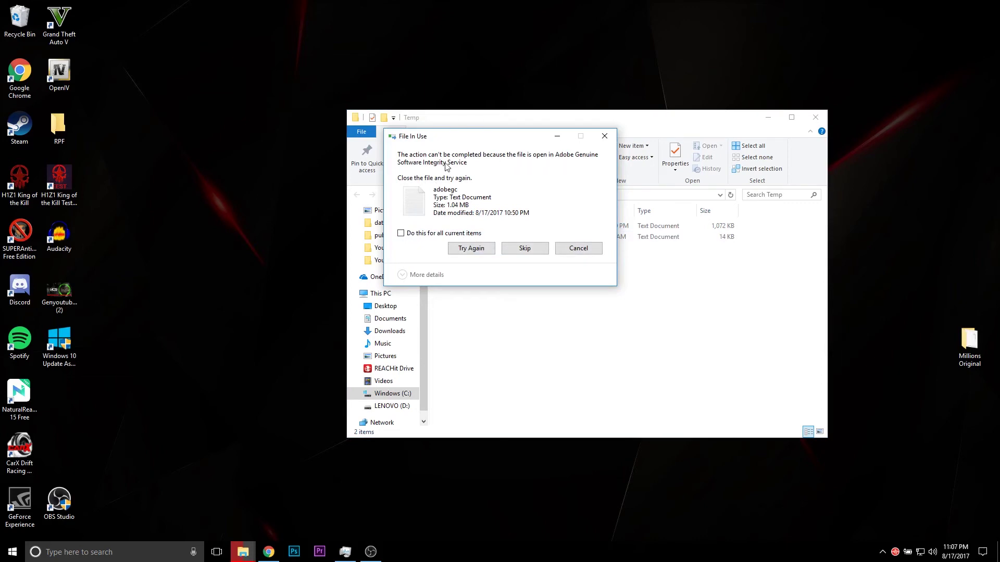
left_click(524, 254)
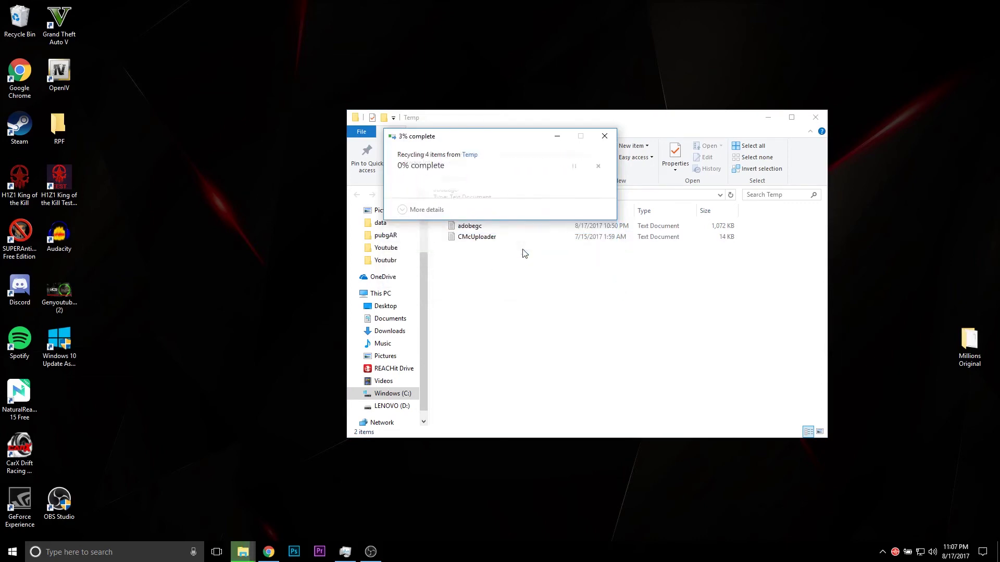
left_click(525, 249)
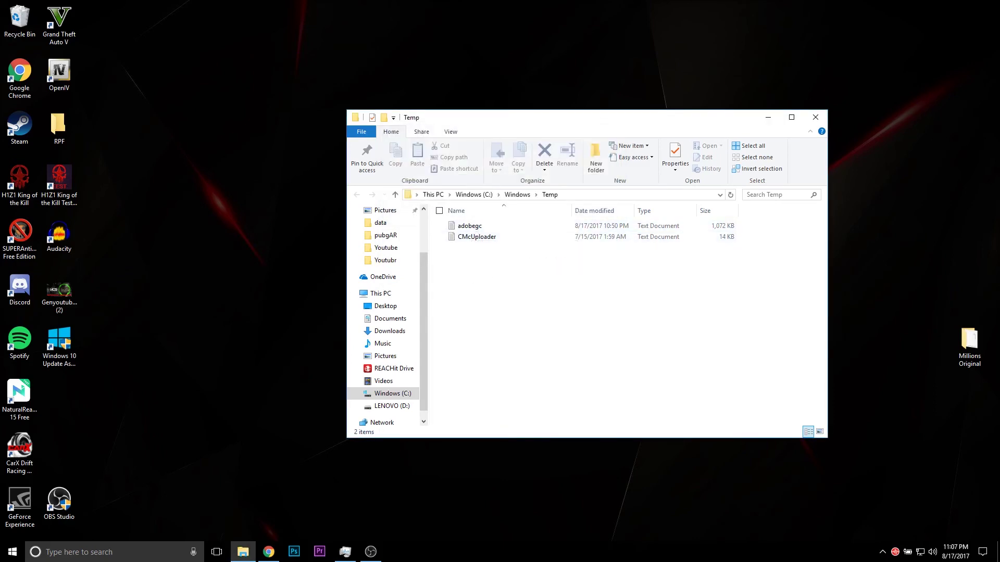
Bring Task Manager back up over the Temp folder window to check disk usage
key("ctrl+shift+Escape")
left_click_drag(88, 112, 420, 134)
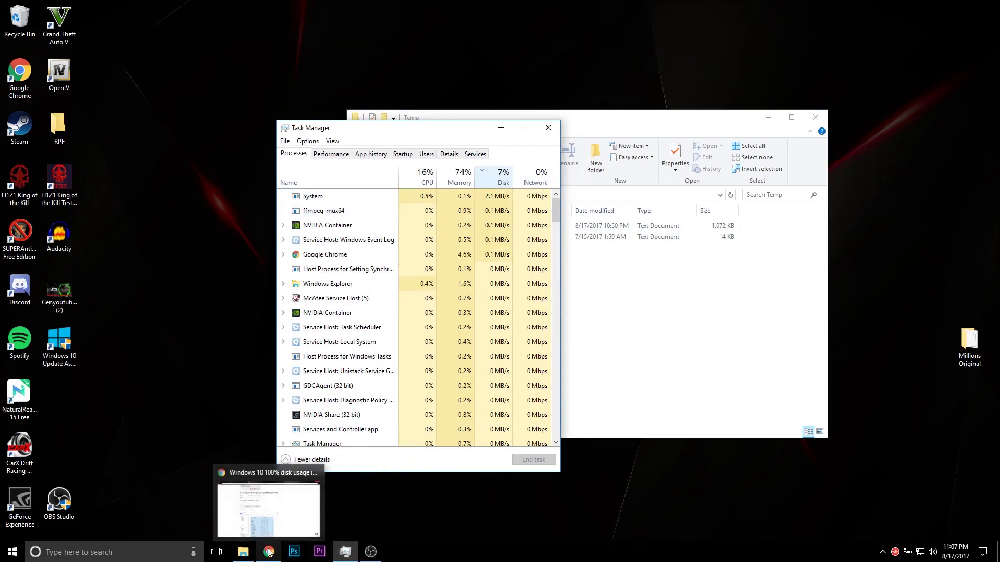
left_click(159, 466)
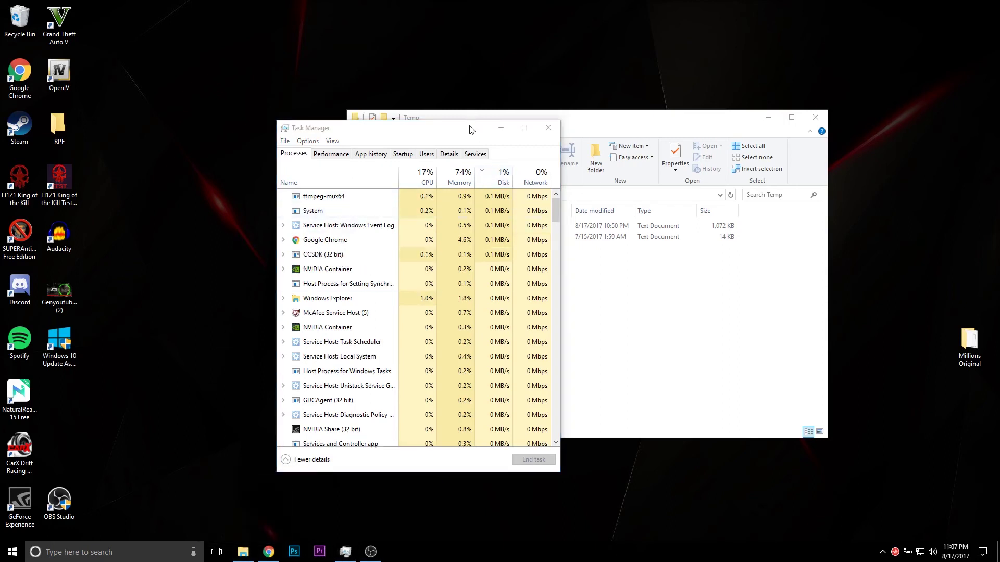
Arrange Task Manager left and the Temp folder right, showing disk usage around 1%
left_click_drag(470, 129, 303, 138)
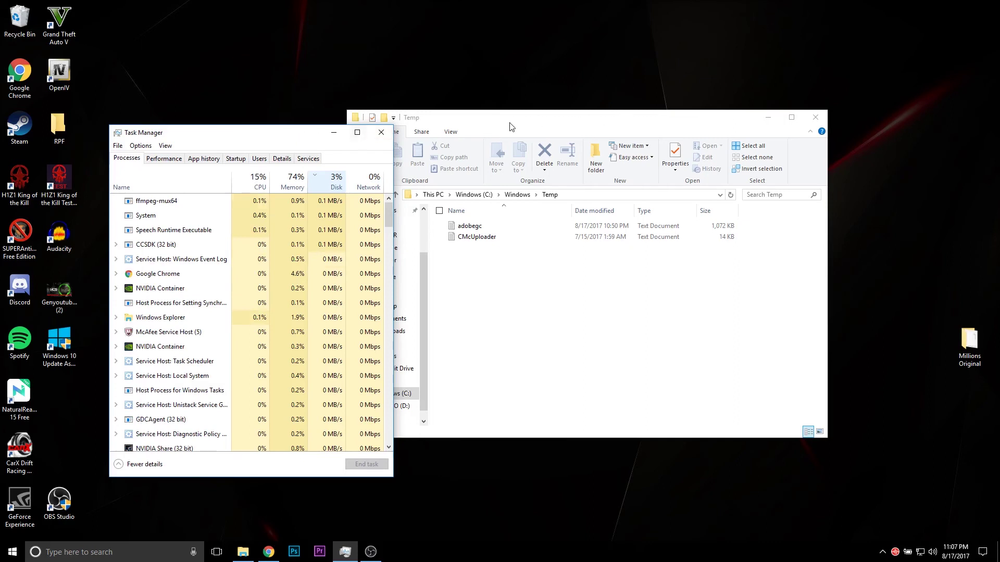
left_click_drag(509, 124, 609, 124)
left_click_drag(298, 132, 320, 95)
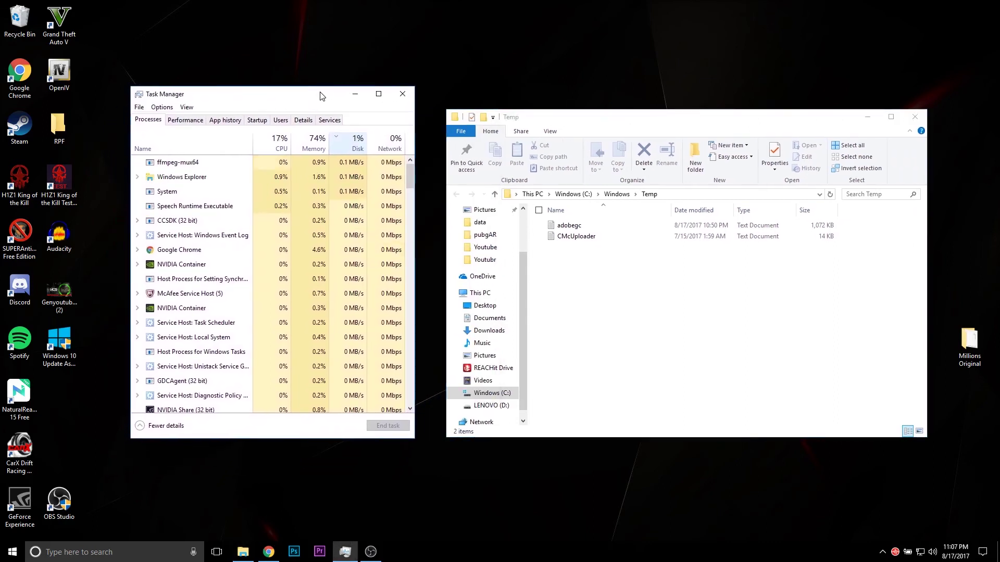